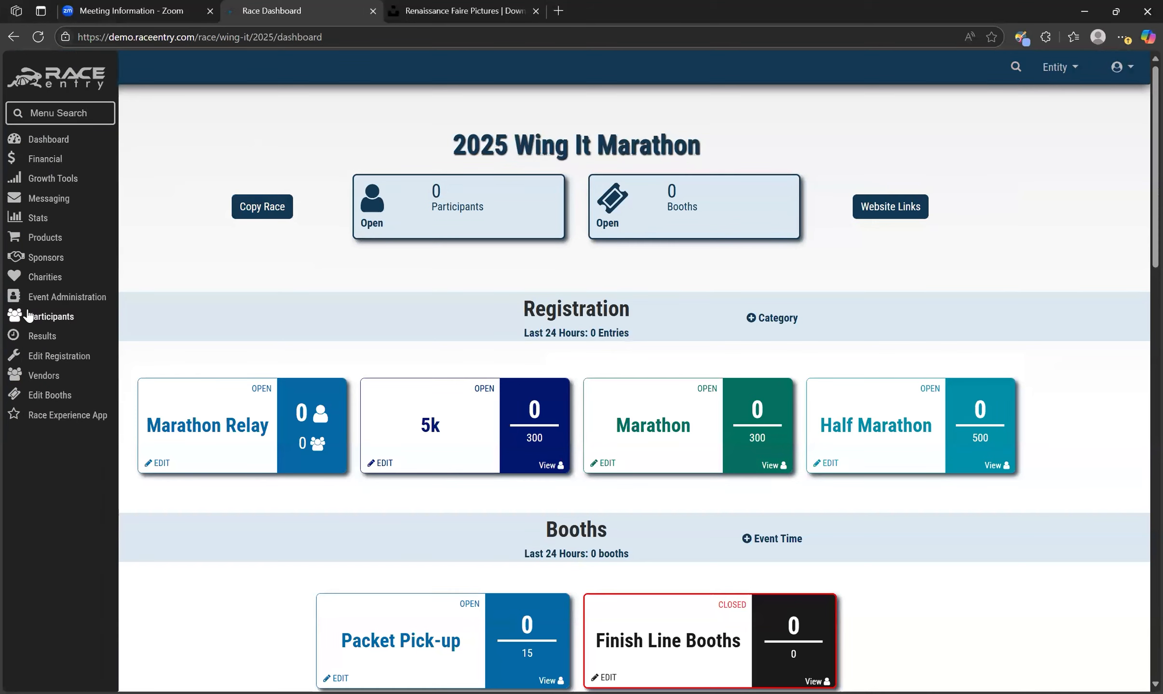
Open the sponsor form editor's settings and choose Match Registration for the background image
left_click(55, 265)
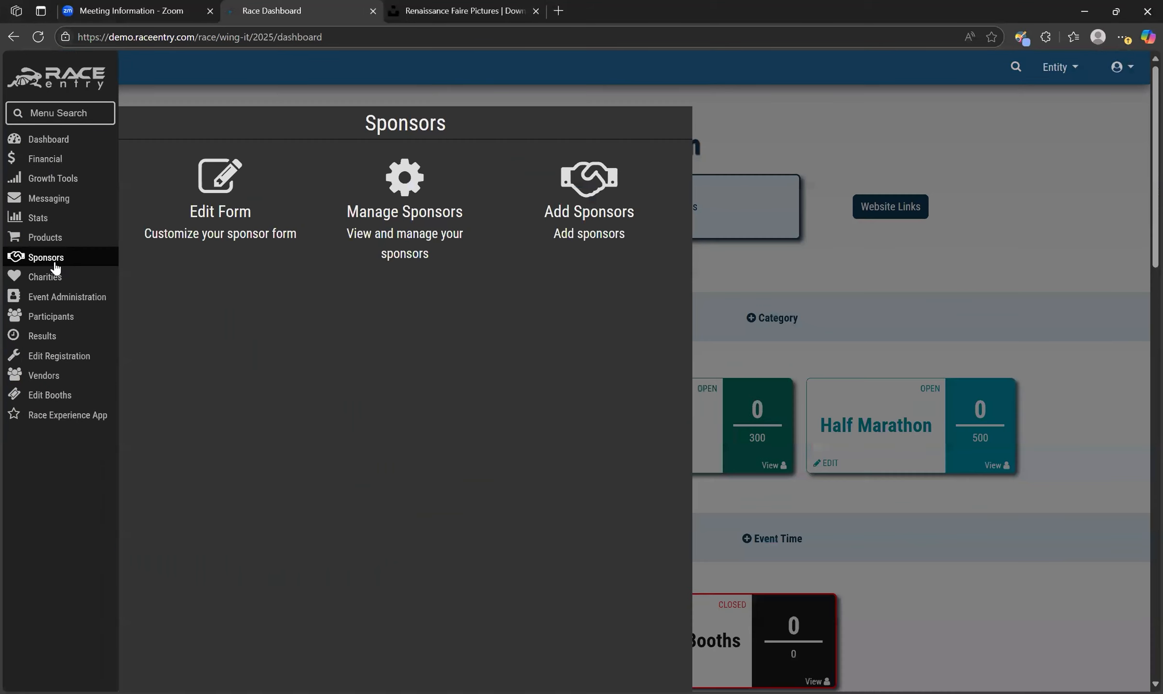
left_click(262, 204)
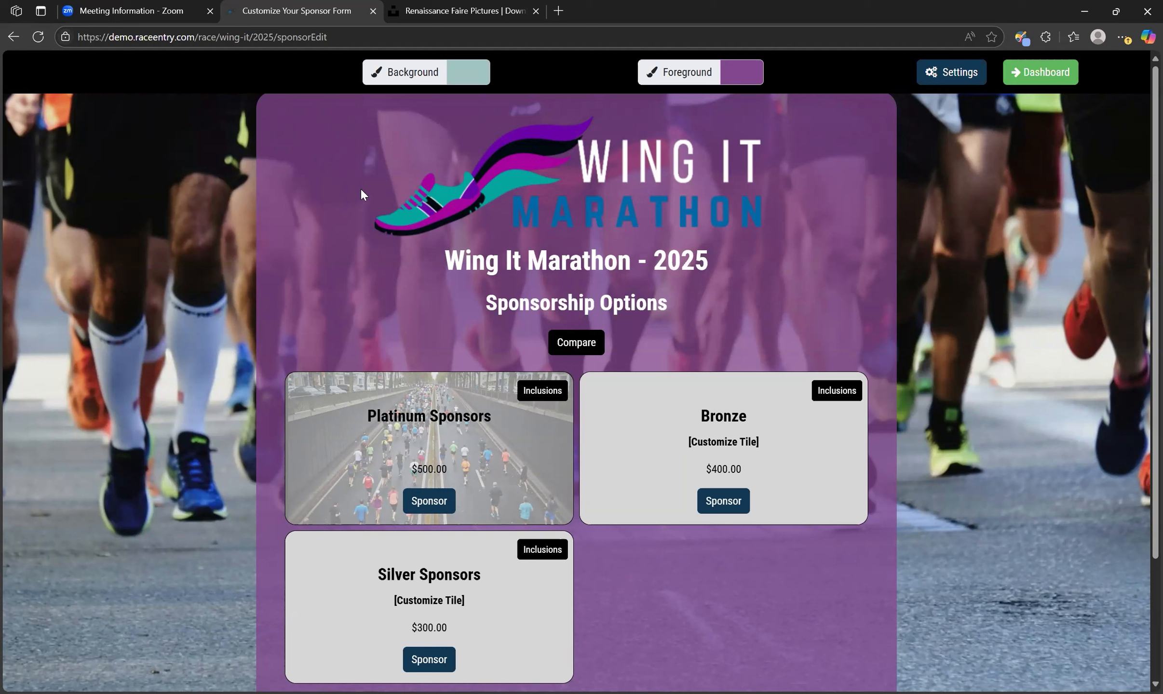
left_click(938, 76)
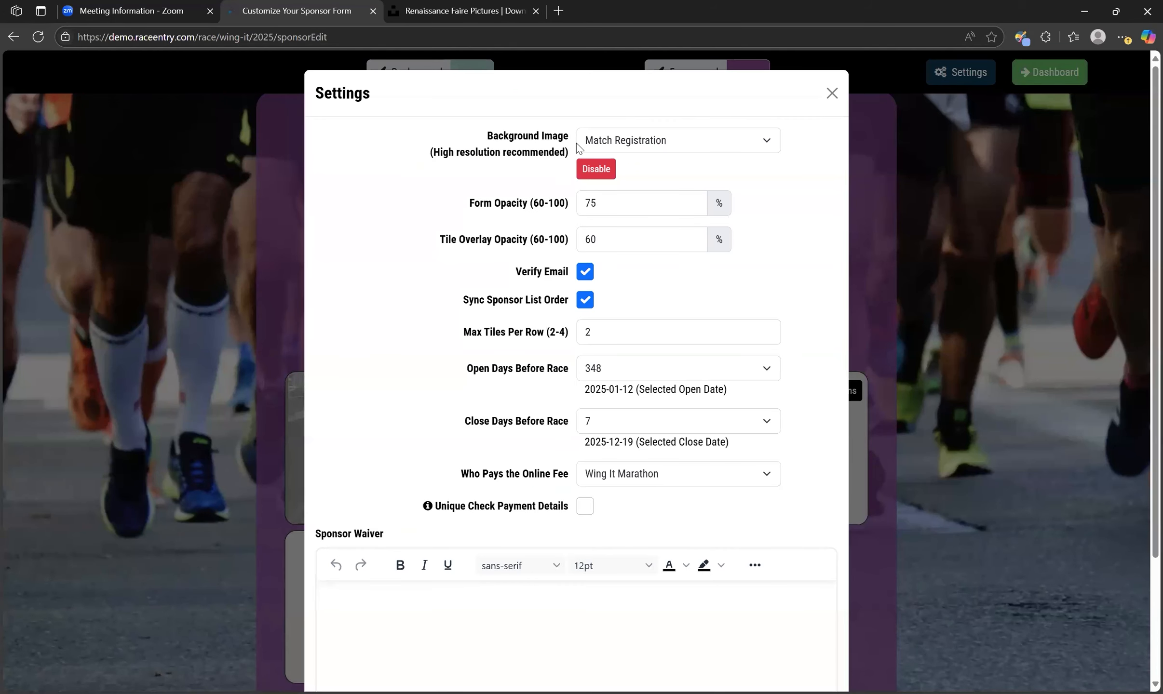
left_click(707, 147)
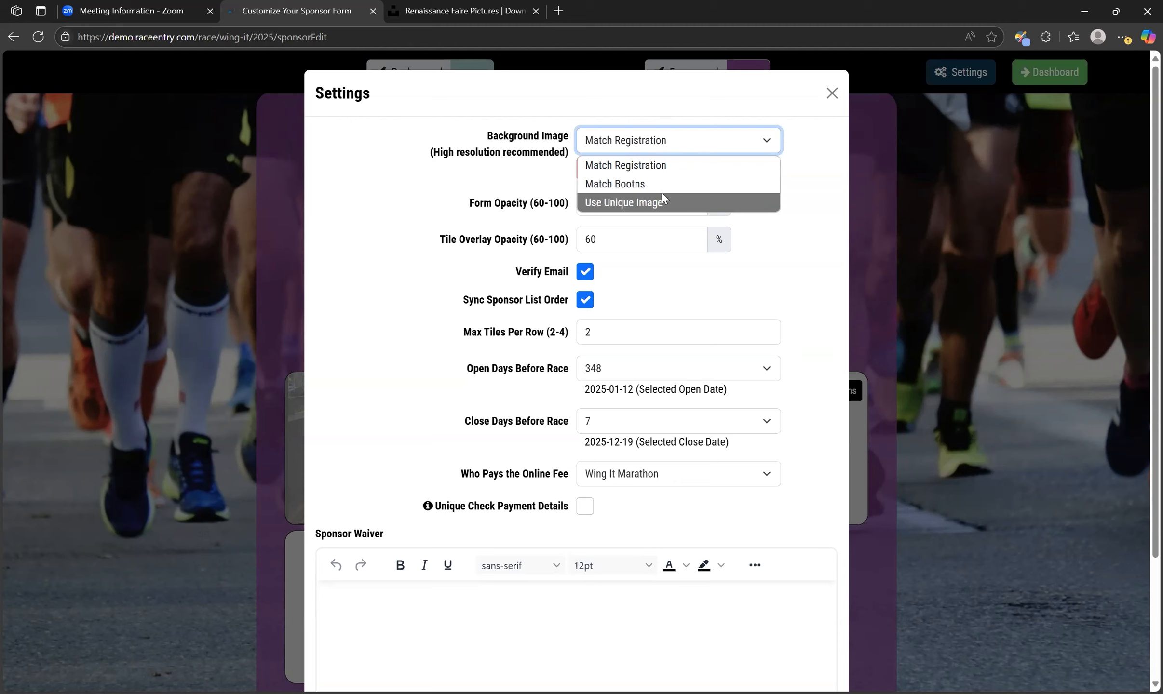
left_click(615, 170)
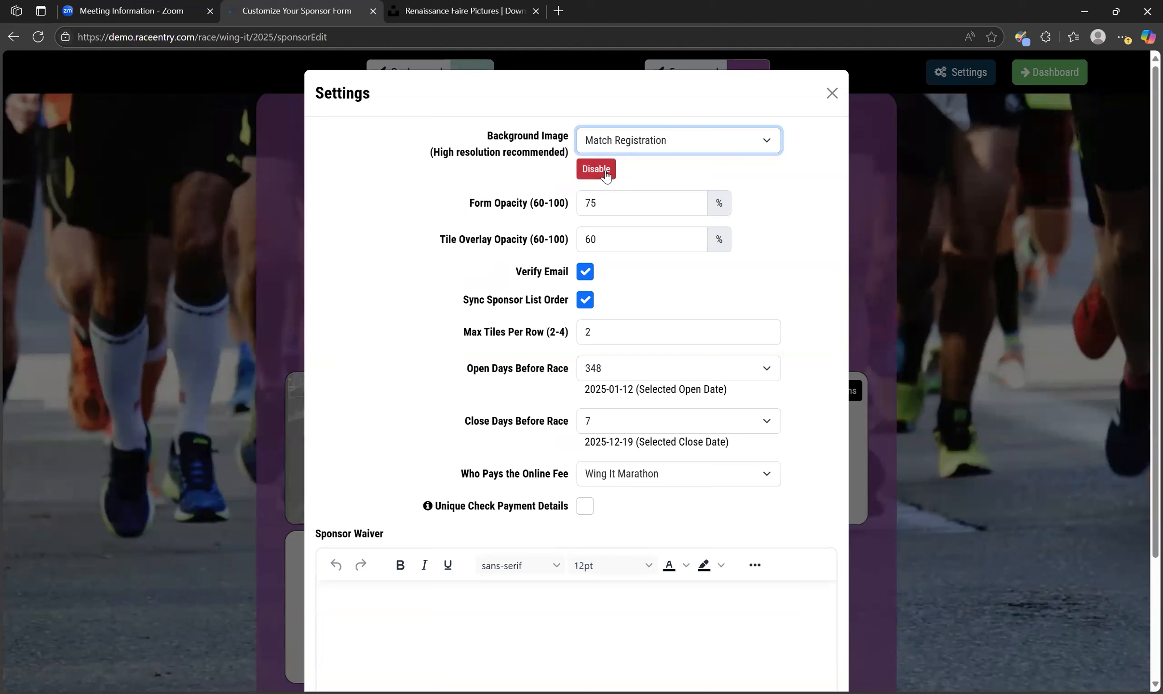
Set the sponsor form opacity to 100%
left_click(618, 209)
key("ctrl+a")
type("100")
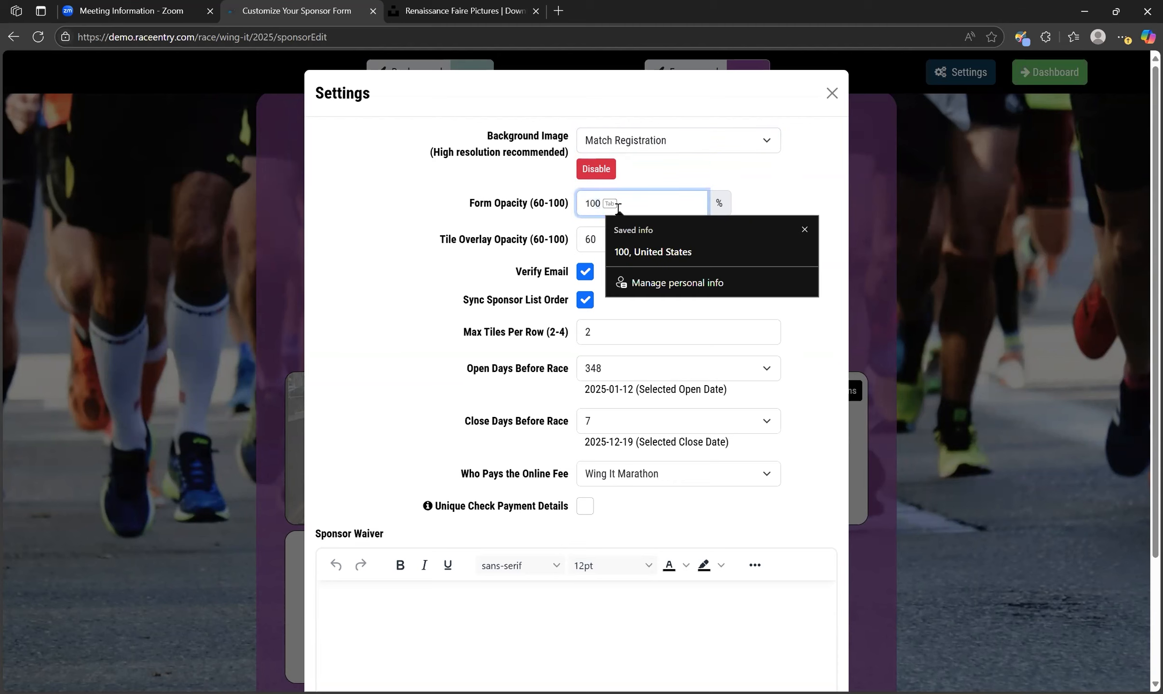
key("Tab")
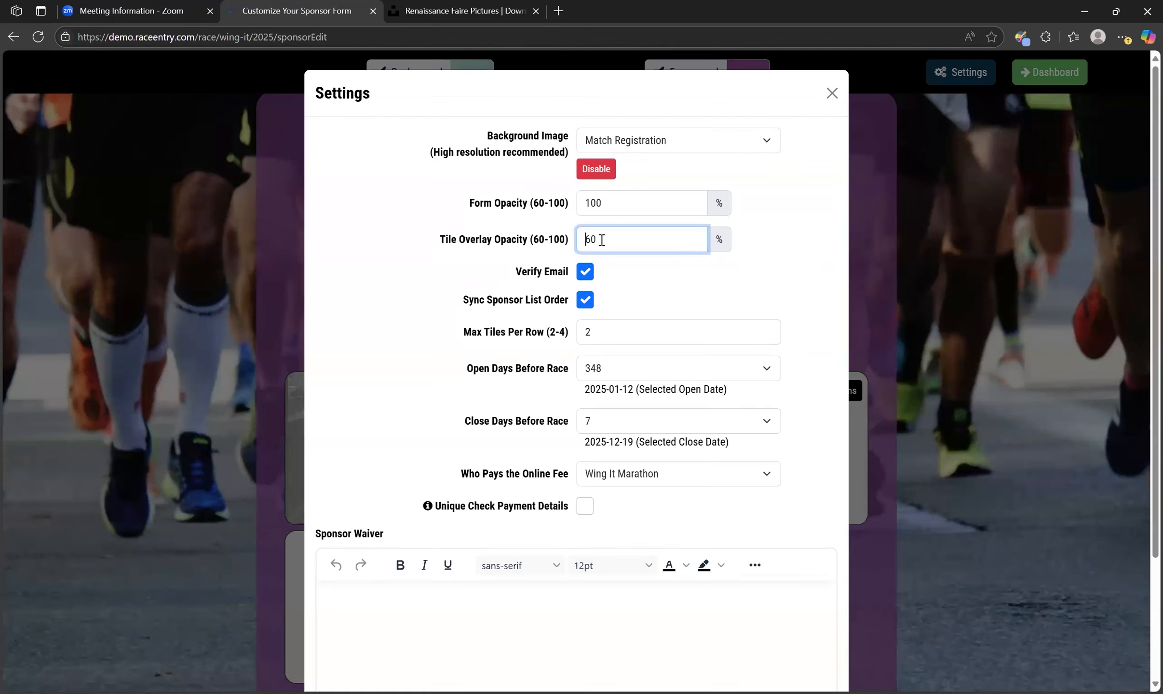
Turn off Sync Sponsor List Order and save the sponsor form settings
scroll(803, 289, "down", 1)
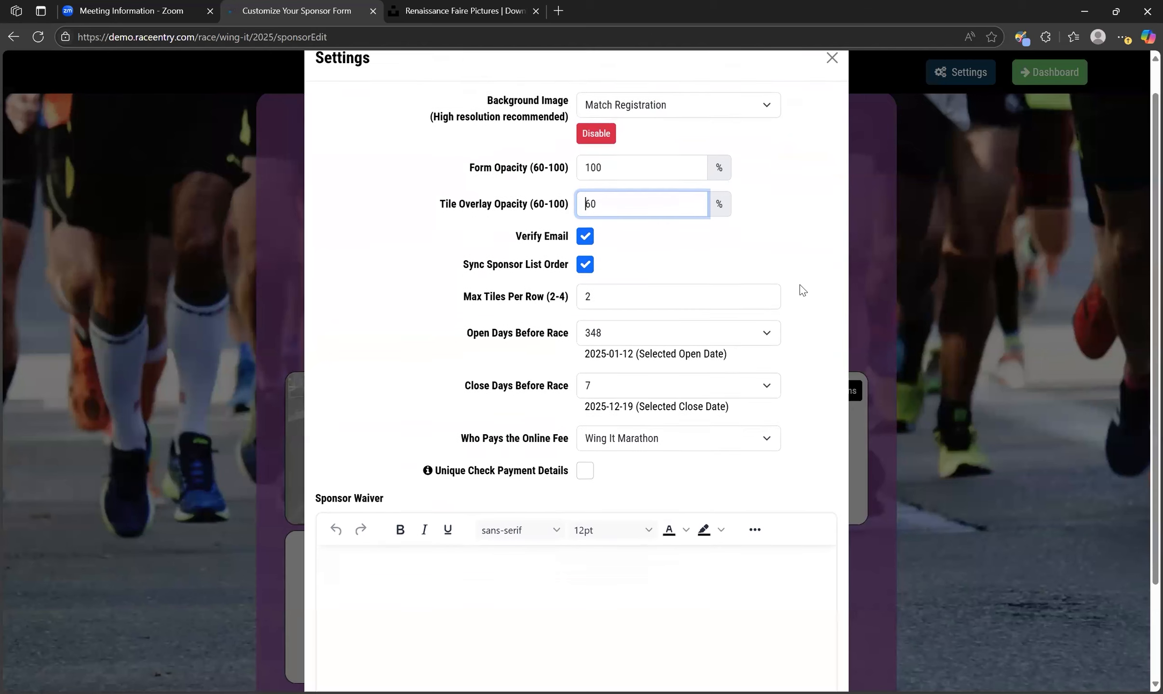
scroll(802, 288, "down", 1)
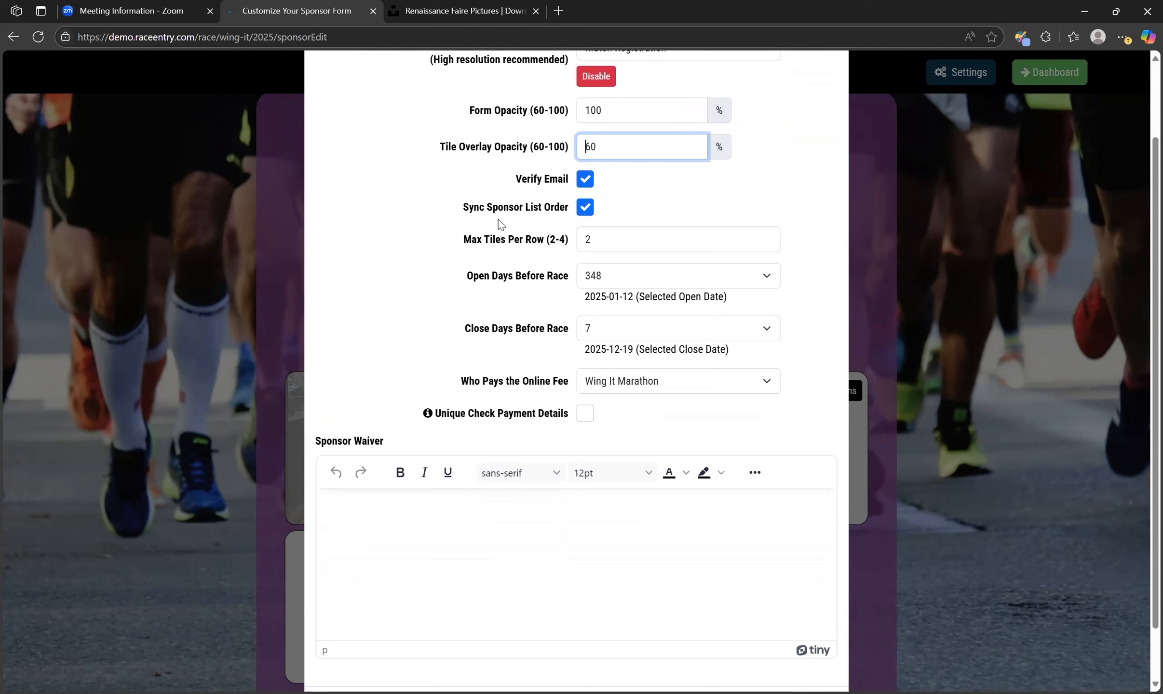
left_click(588, 211)
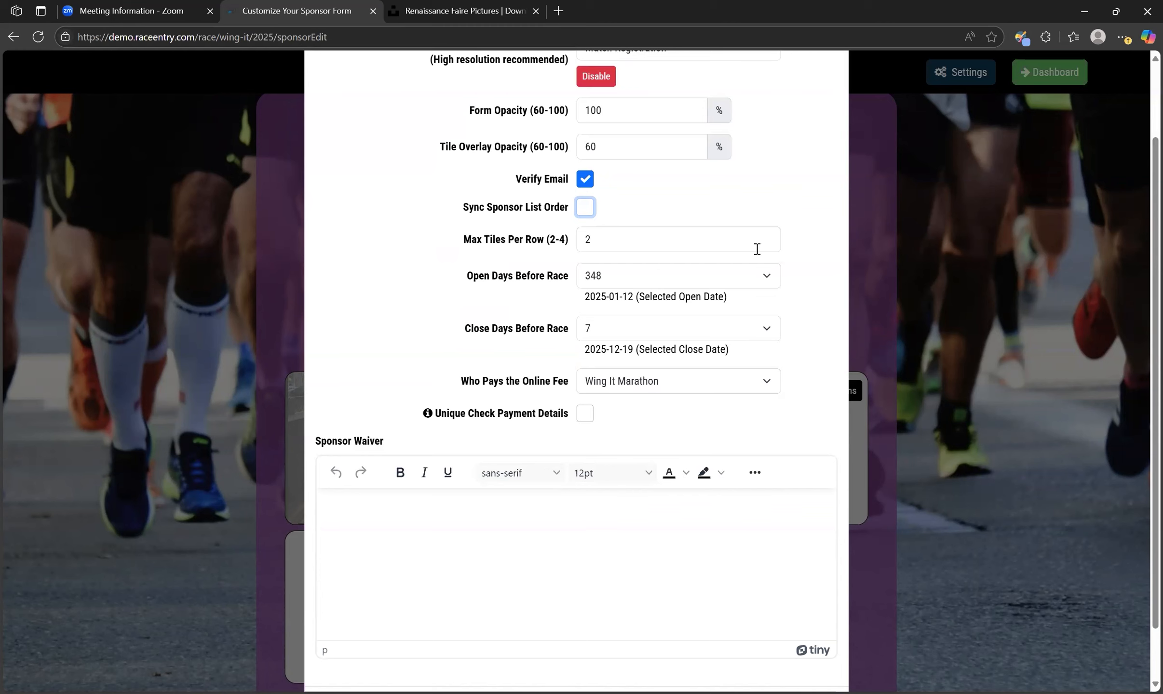
scroll(808, 409, "down", 2)
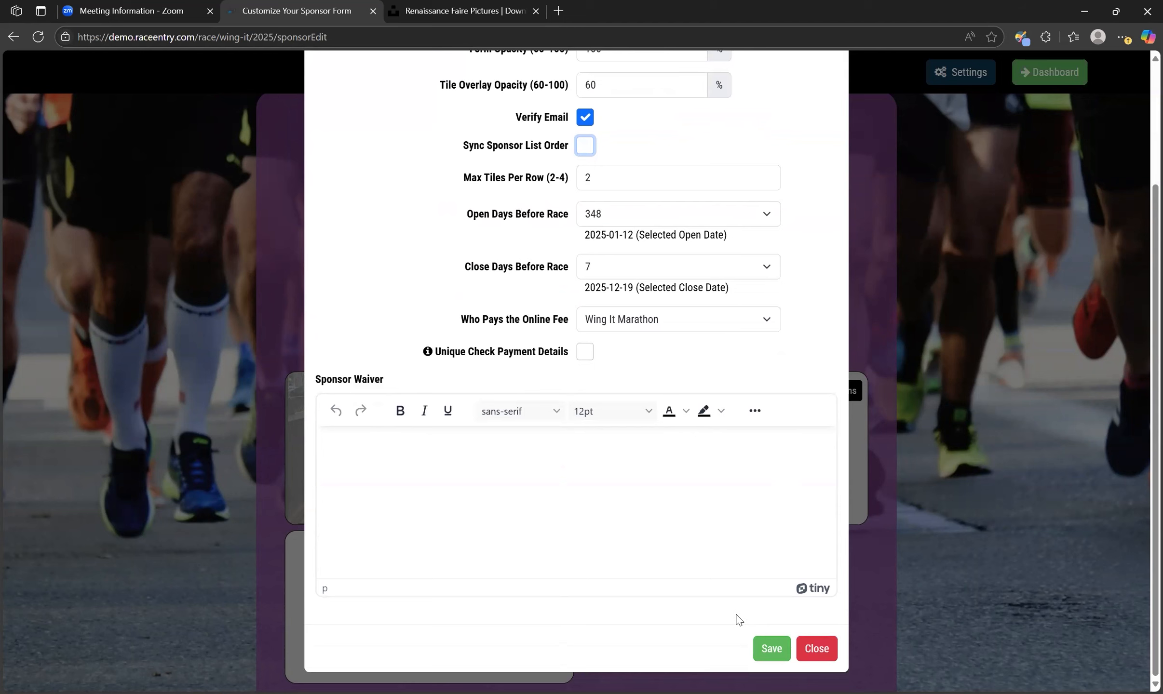
left_click(766, 645)
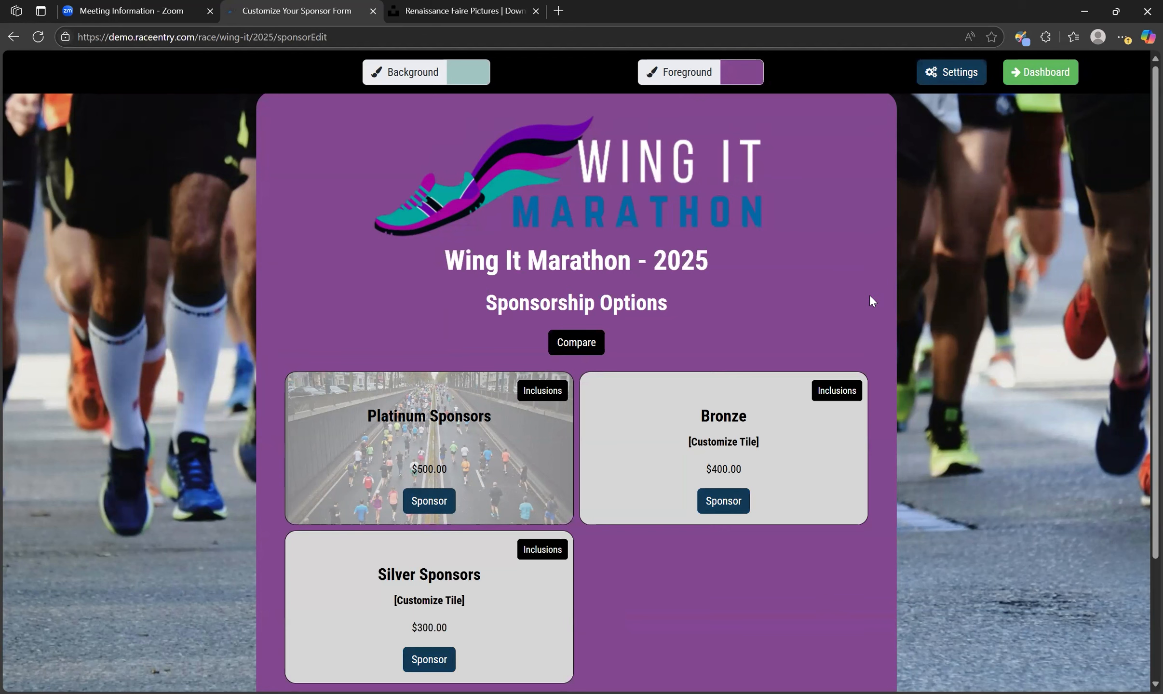
Move the Silver Sponsors tile to the first position and save it with a bright green tile color, #0be313
scroll(870, 300, "down", 3)
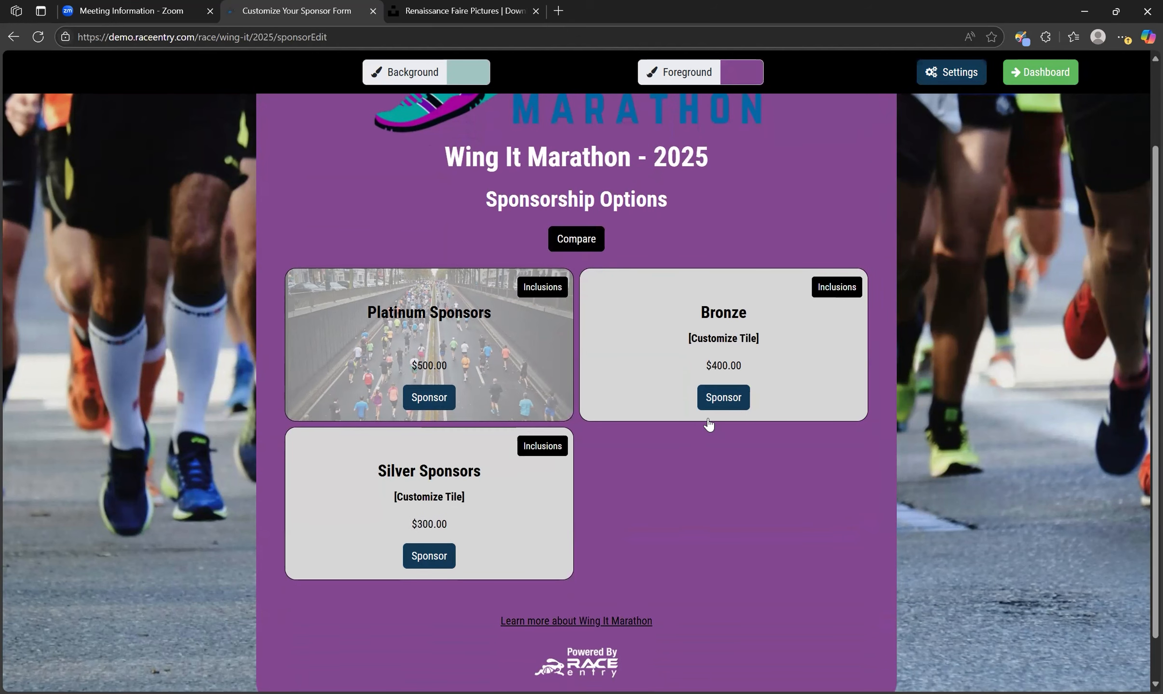
left_click_drag(533, 529, 537, 366)
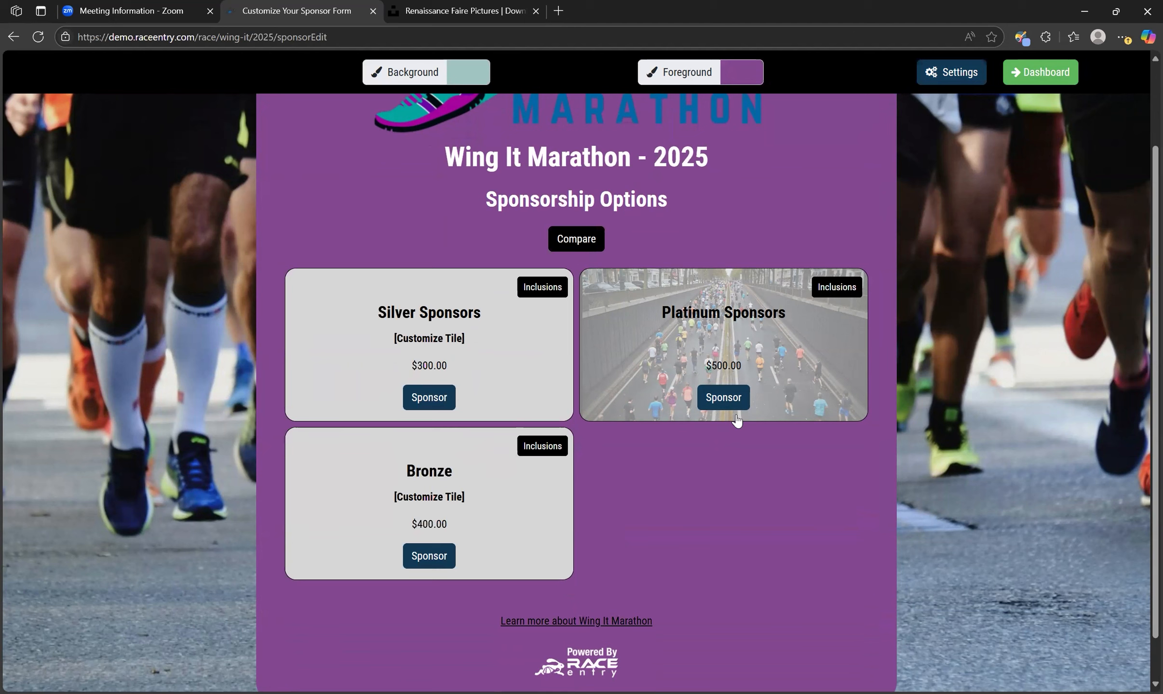
left_click(544, 380)
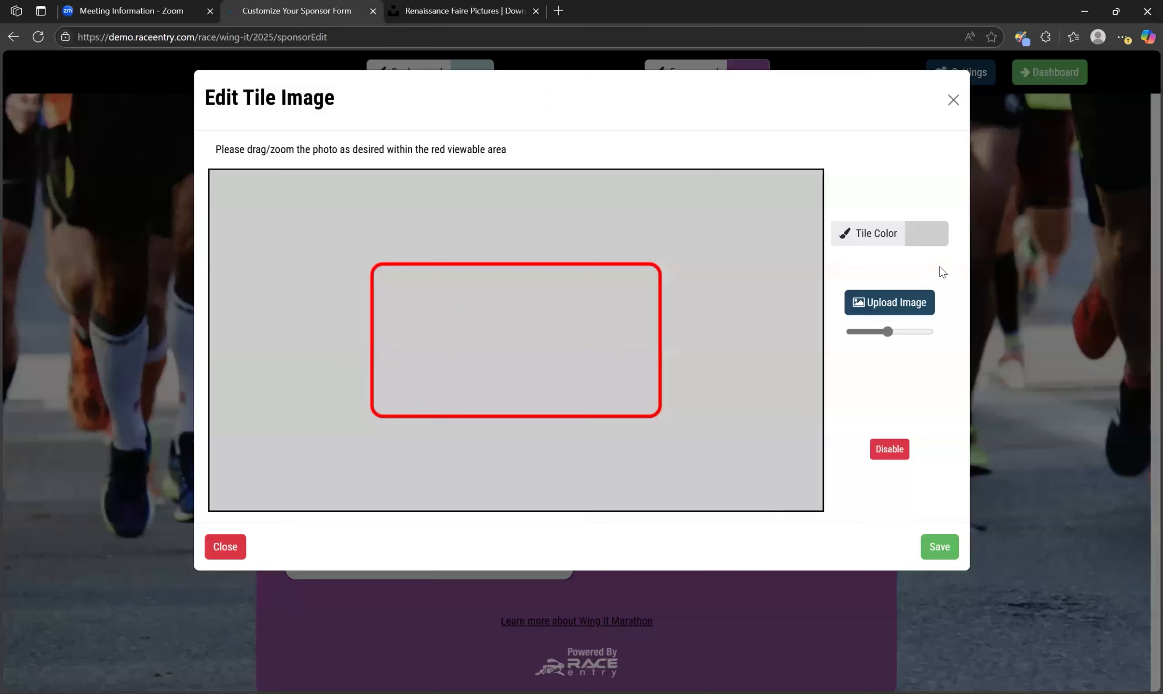
left_click(938, 233)
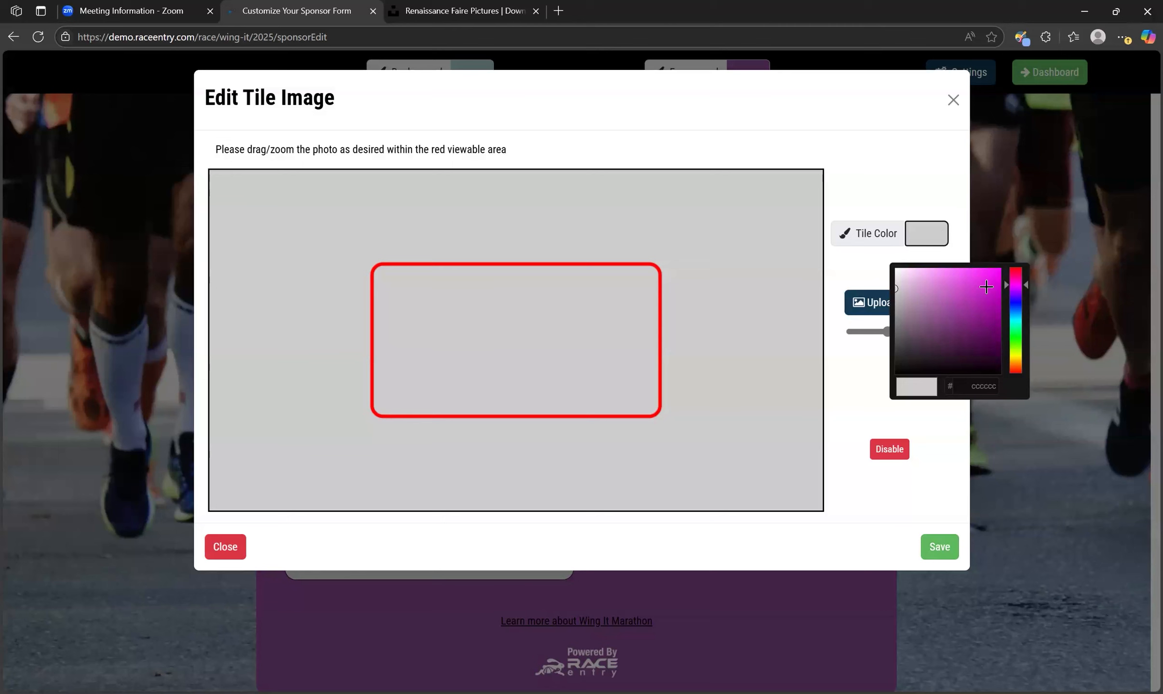
left_click_drag(1011, 343, 1017, 338)
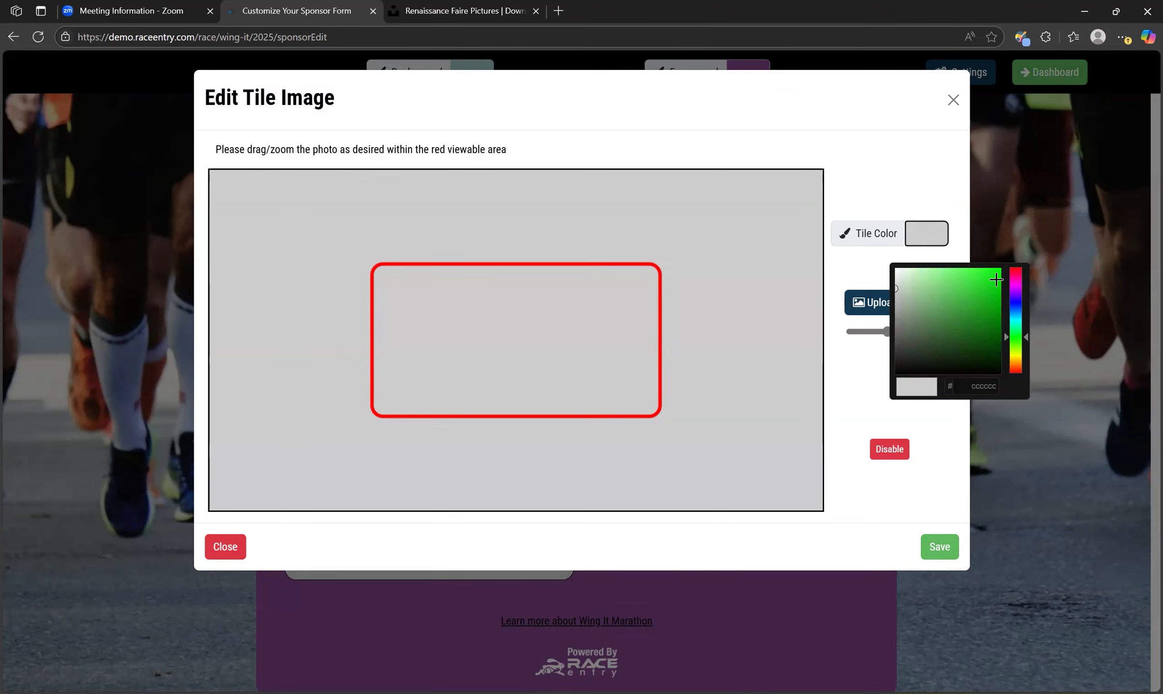
left_click(995, 279)
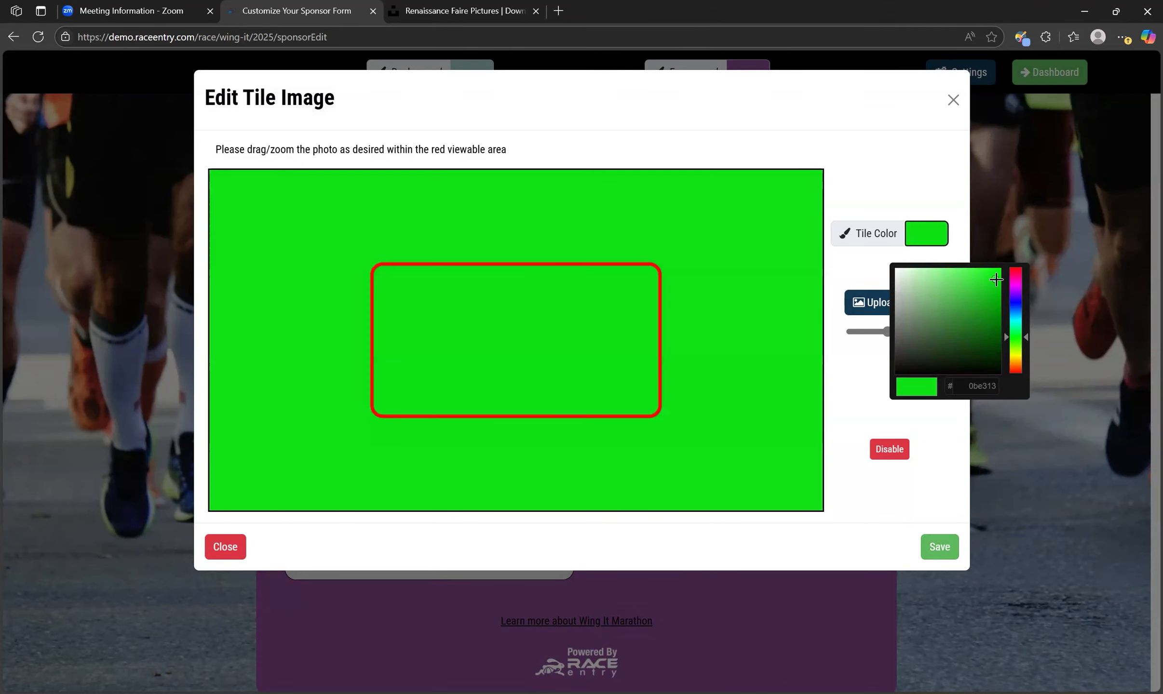
left_click(867, 511)
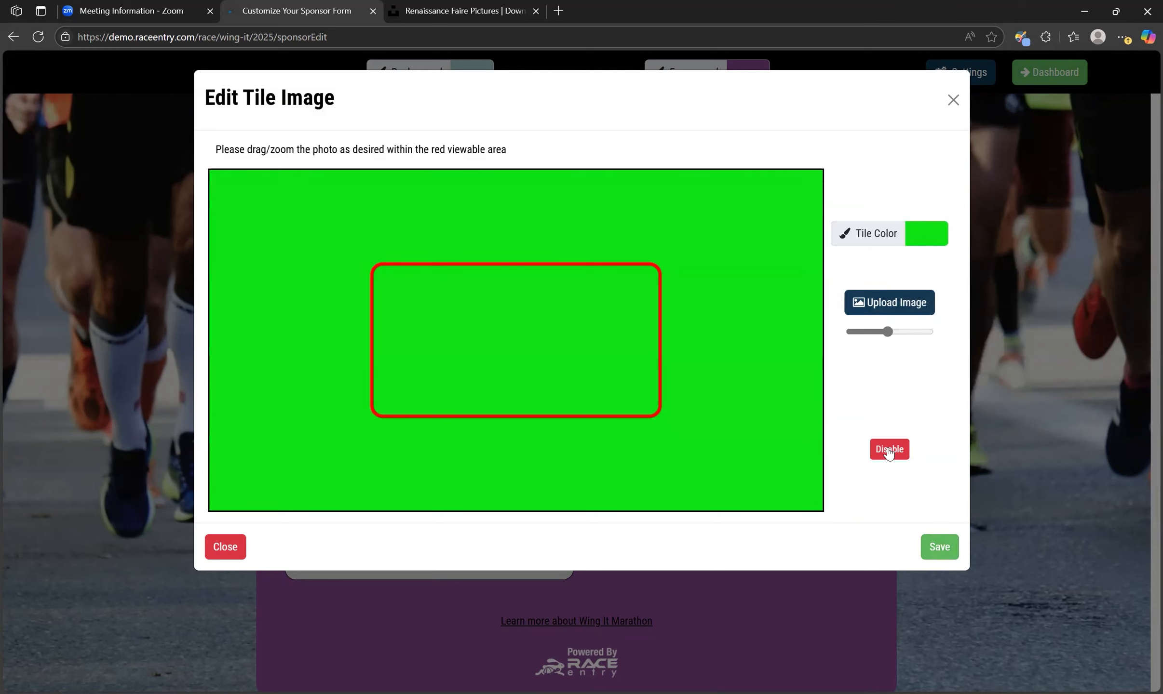
left_click(940, 554)
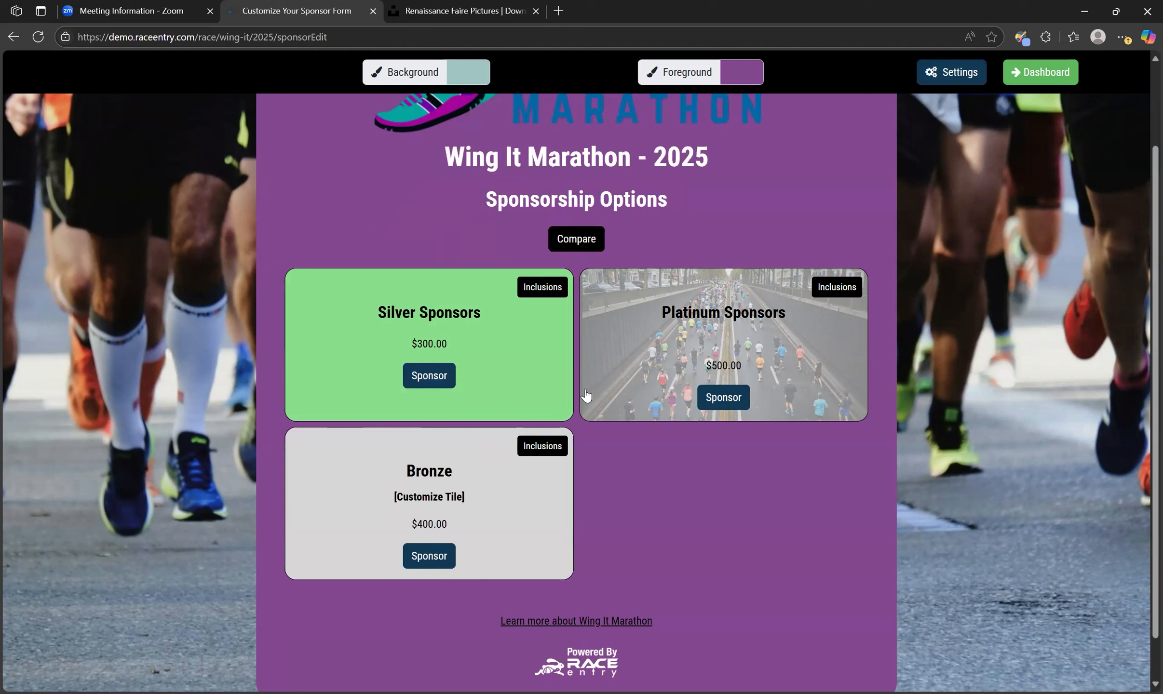
Upload the photo of runners on a city street from Downloads as the Bronze tile's image
left_click(544, 555)
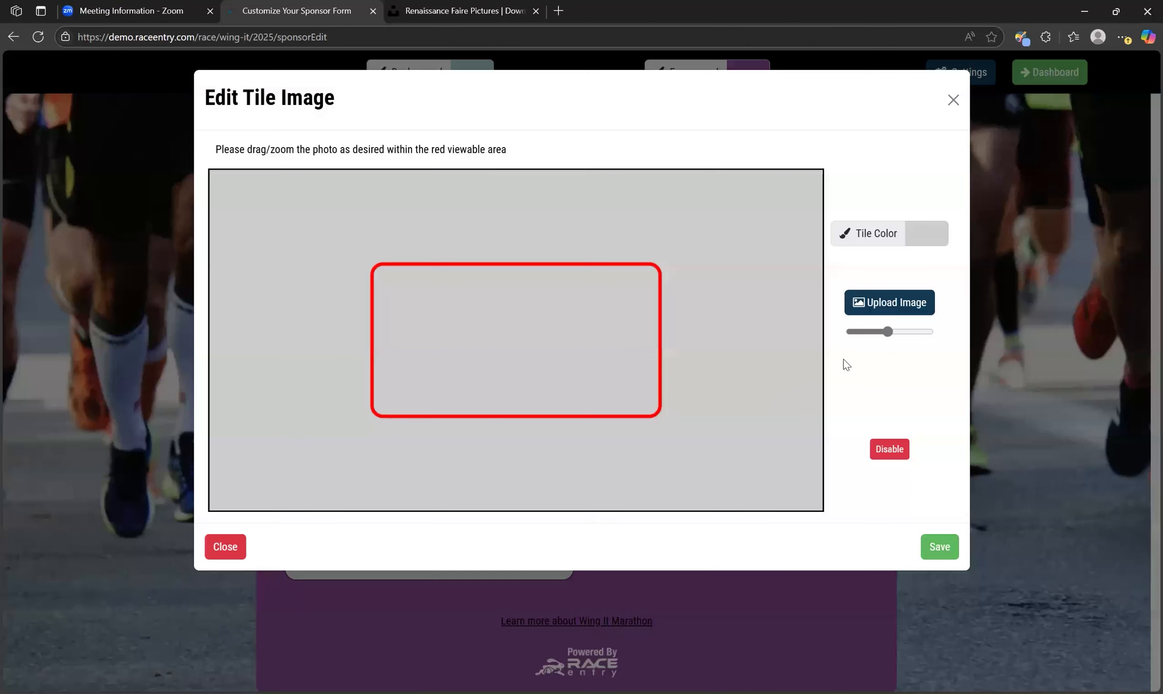
left_click(898, 311)
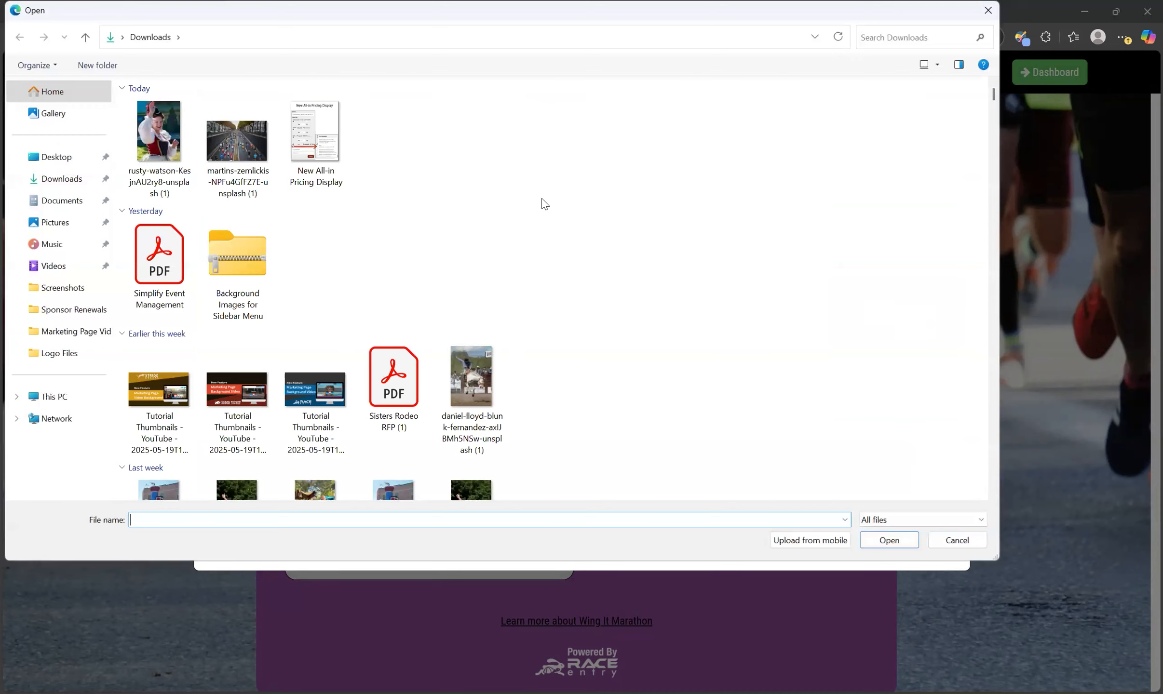
left_click(241, 146)
left_click(905, 545)
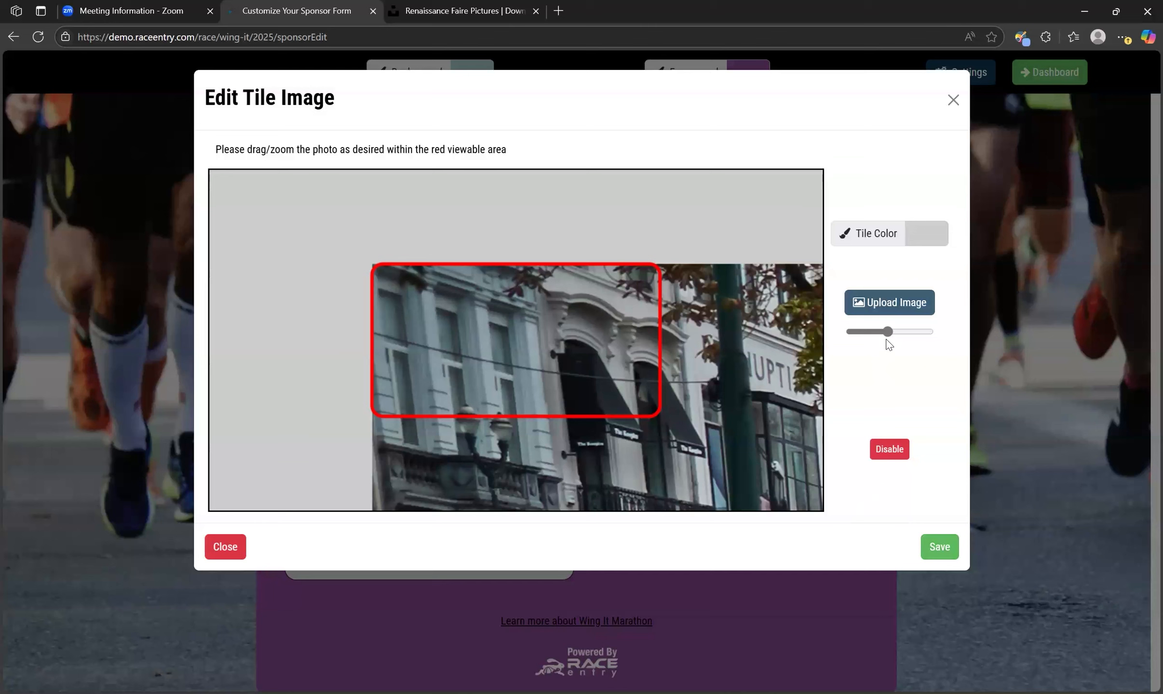
Zoom the Bronze tile photo fully out, shift it slightly upward in the viewable area, save it and reload the form
left_click_drag(888, 332, 844, 330)
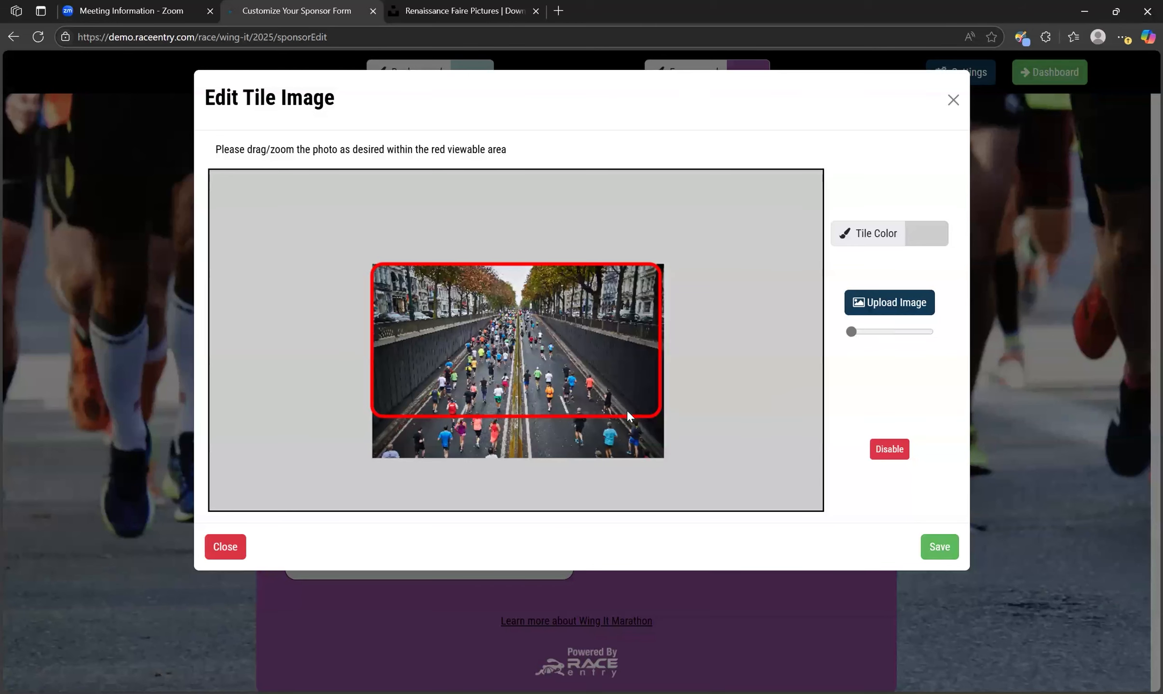
mouse_move(617, 448)
left_mouse_down()
mouse_move(607, 361)
mouse_move(602, 404)
mouse_move(663, 434)
mouse_move(606, 403)
mouse_move(590, 419)
mouse_move(635, 406)
mouse_move(608, 420)
mouse_move(630, 496)
mouse_move(607, 483)
mouse_move(616, 429)
left_mouse_up()
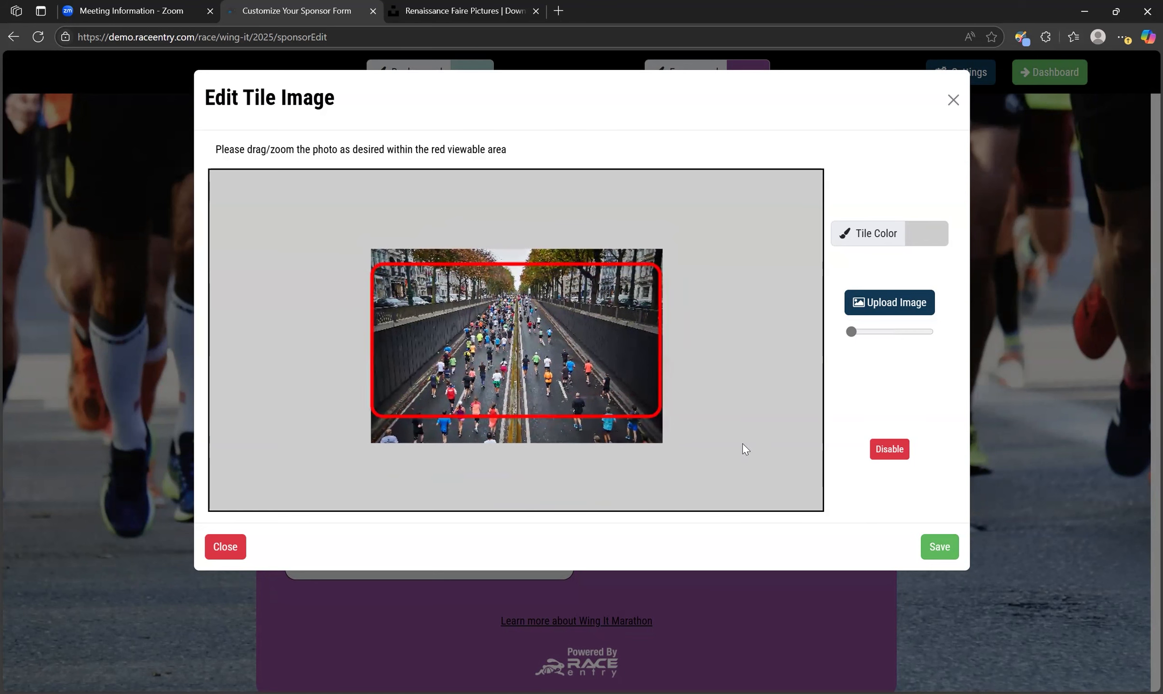
left_click(937, 548)
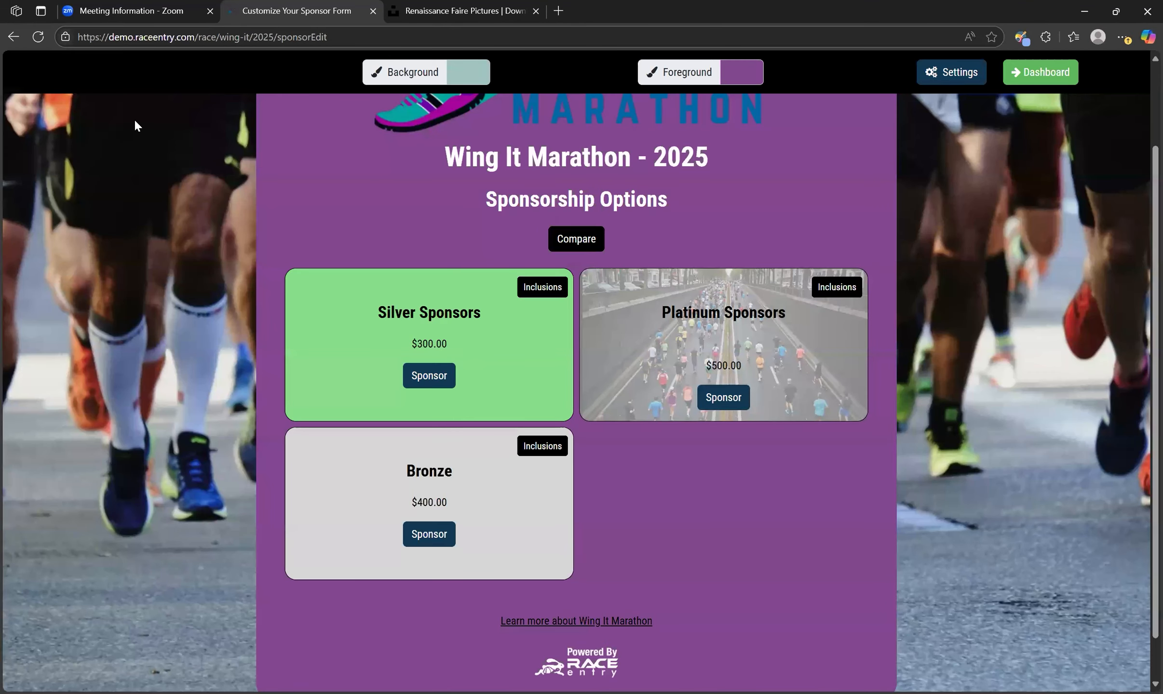
left_click(38, 37)
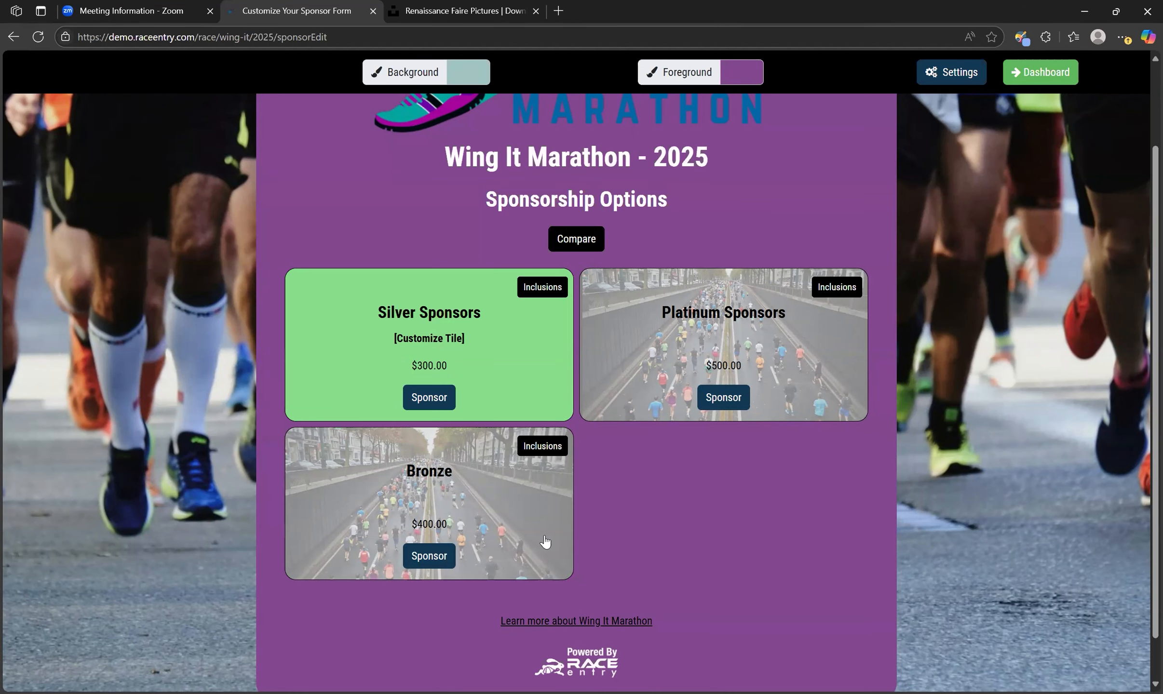
scroll(838, 569, "up", 2)
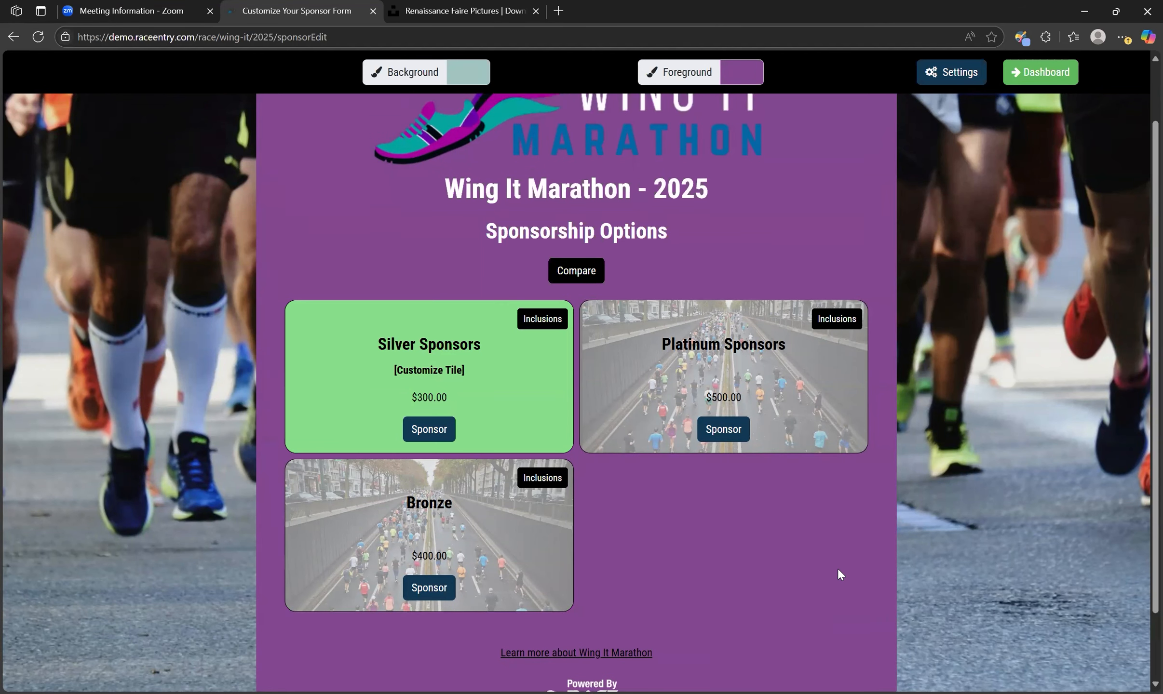